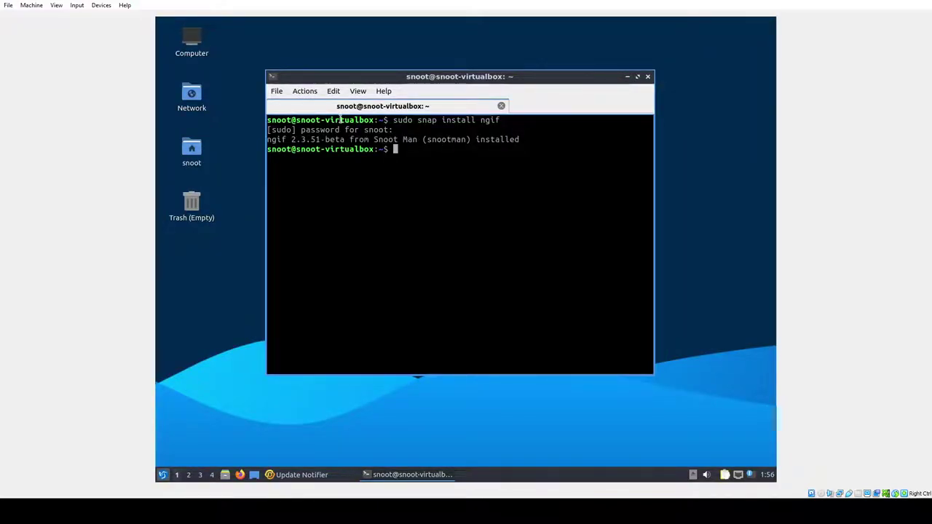
- Decline the offered system upgrade and clear the desktop by minimizing the terminal window
{"action": "left_click", "coordinate": [627, 77]}
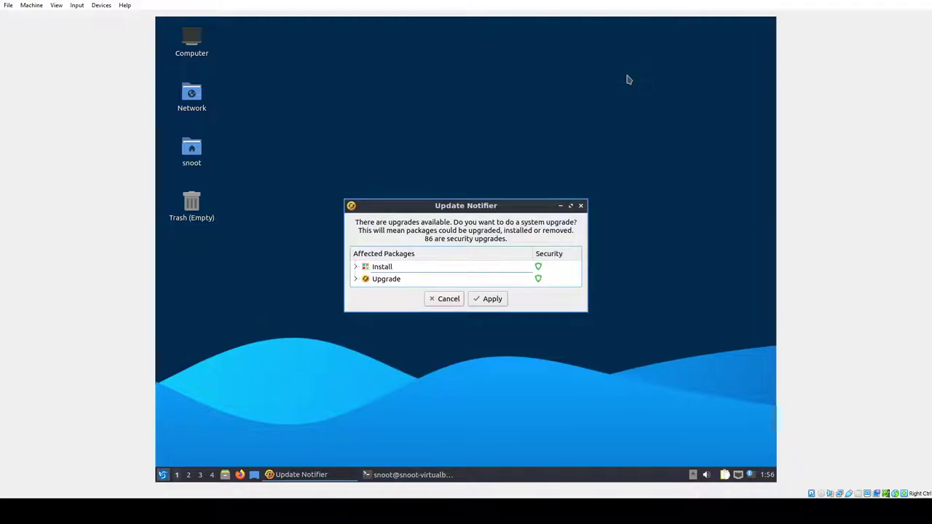
{"action": "left_click", "coordinate": [452, 298]}
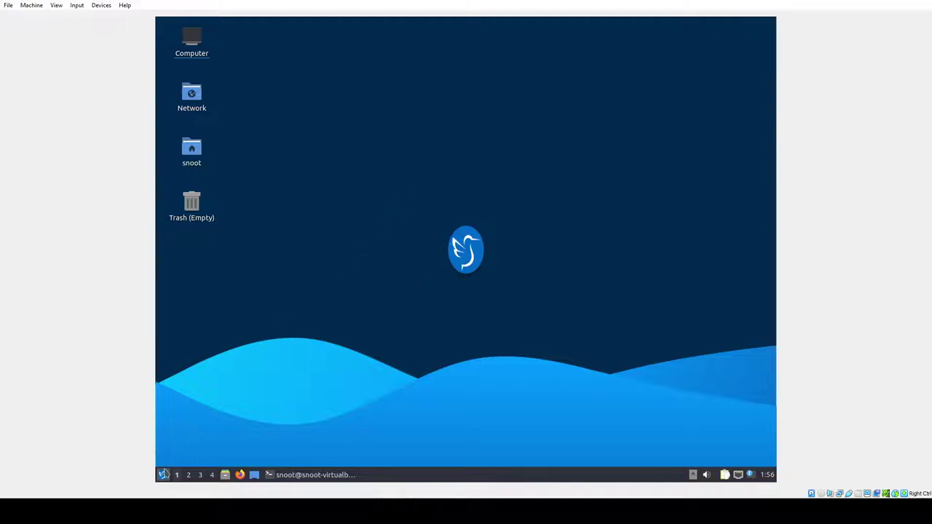
{"action": "left_click", "coordinate": [164, 475]}
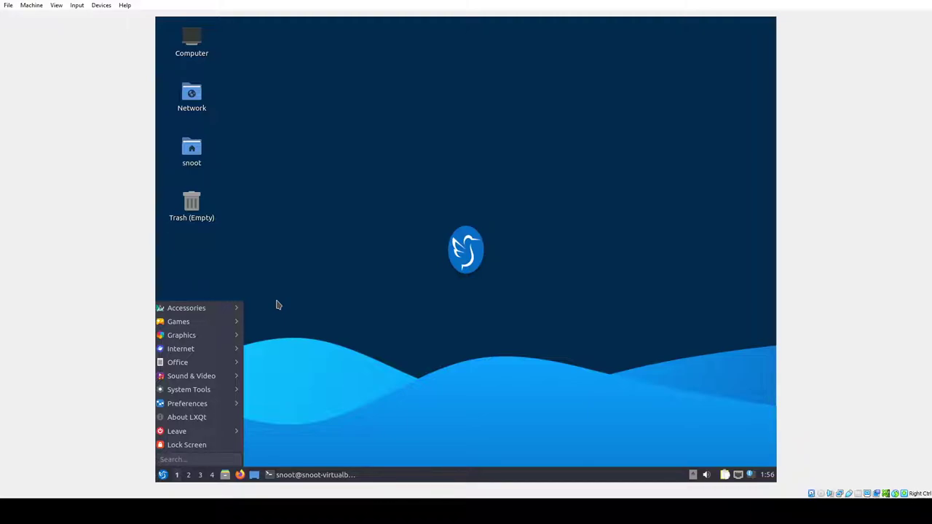
{"action": "left_click", "coordinate": [315, 478]}
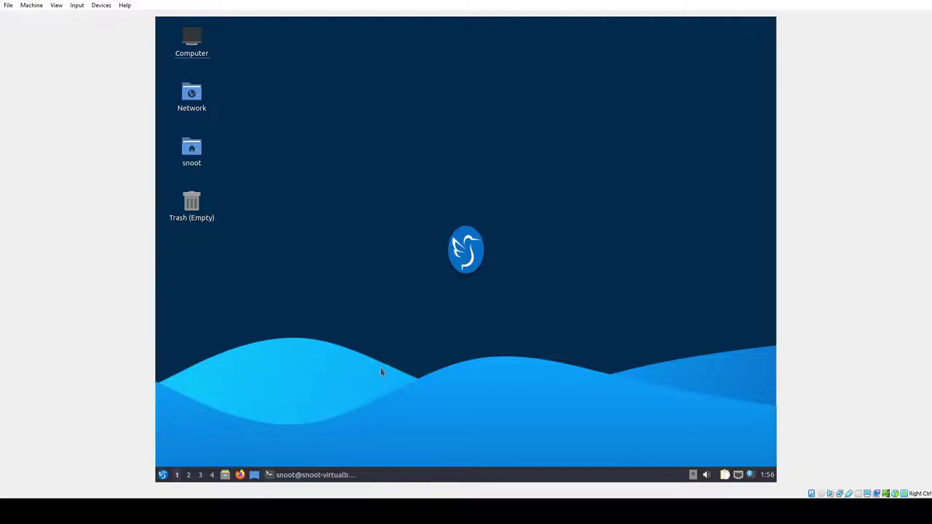
{"action": "left_click", "coordinate": [326, 478]}
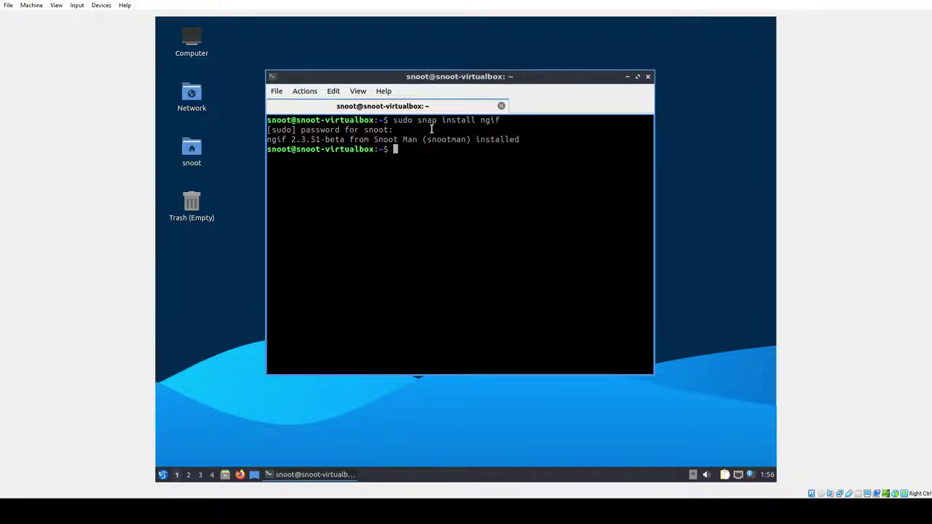
{"action": "left_click", "coordinate": [627, 77]}
- Copy the nGIF launcher from the Accessories applications onto the desktop
{"action": "left_click", "coordinate": [163, 475]}
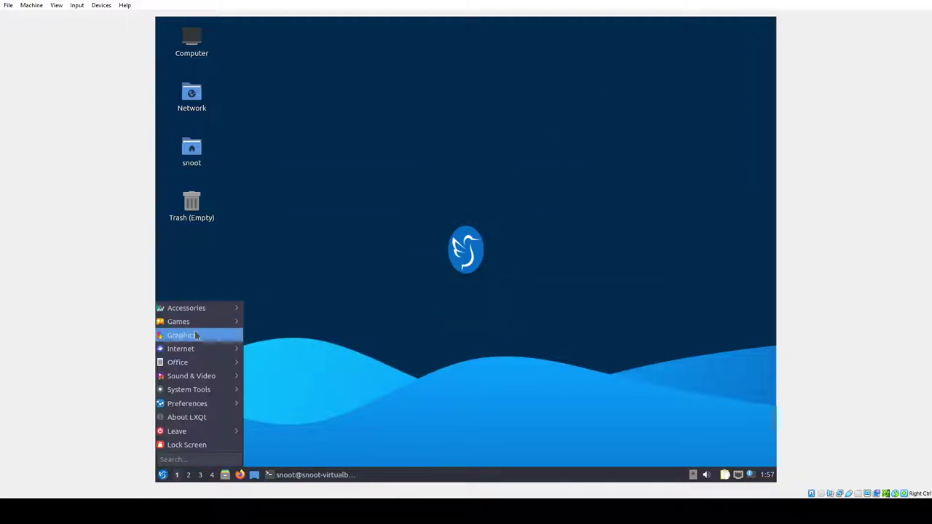
{"action": "mouse_move", "coordinate": [202, 313]}
{"action": "left_click", "coordinate": [270, 430]}
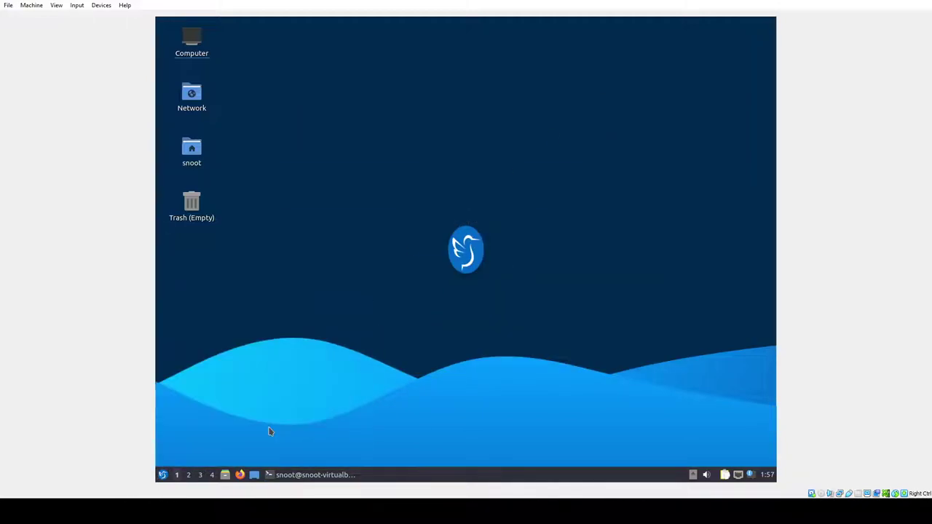
{"action": "left_click", "coordinate": [161, 477]}
{"action": "mouse_move", "coordinate": [204, 313]}
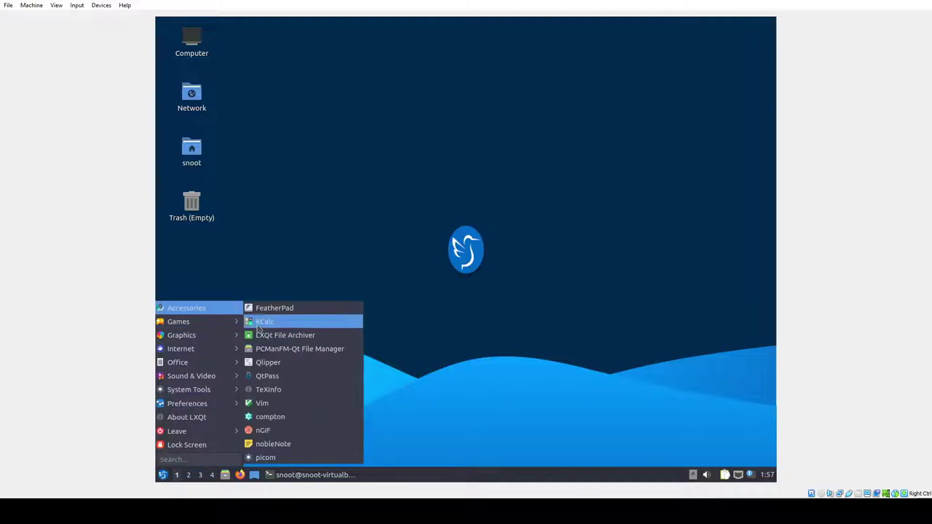
{"action": "left_click_drag", "start_coordinate": [274, 430], "coordinate": [329, 213]}
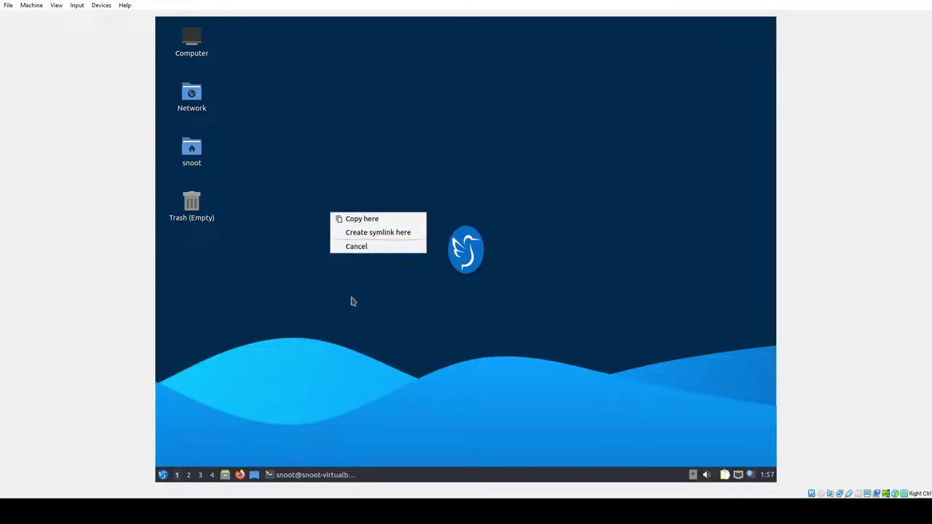
{"action": "left_click", "coordinate": [368, 219]}
- Launch nGIF by executing its desktop entry and reposition its window slightly
{"action": "double_click", "coordinate": [315, 203]}
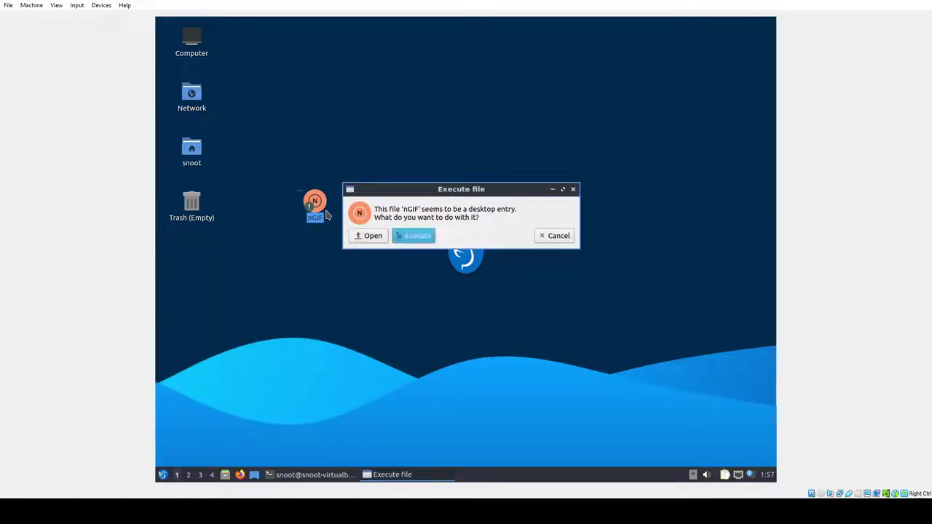
{"action": "left_click", "coordinate": [428, 238]}
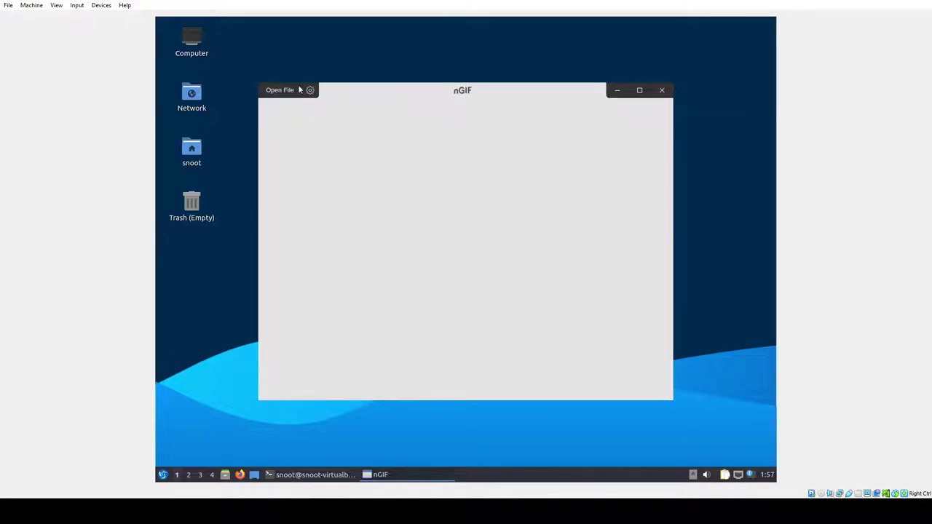
{"action": "mouse_move", "coordinate": [347, 91]}
{"action": "left_mouse_down"}
{"action": "mouse_move", "coordinate": [398, 80]}
{"action": "mouse_move", "coordinate": [360, 80]}
{"action": "left_mouse_up"}
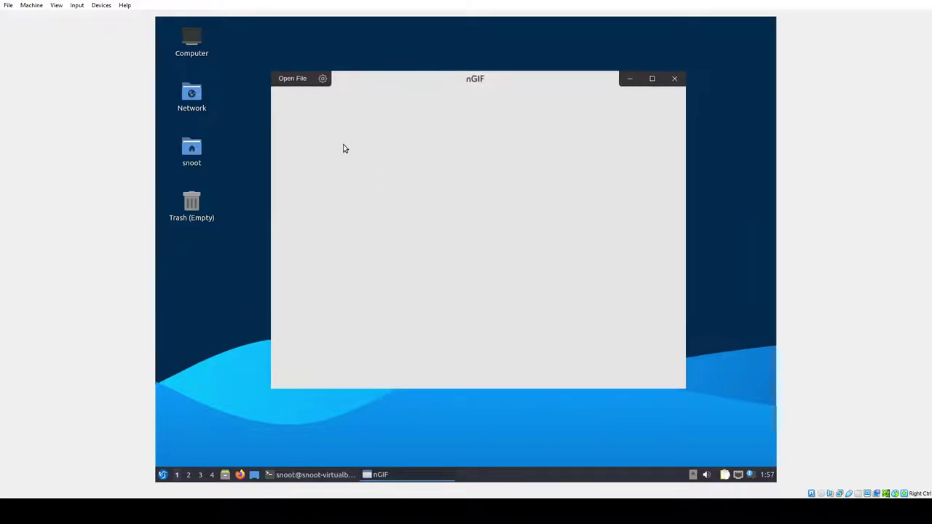
- Try out the dark mode toggle in nGIF's settings, leave dark mode on and close the settings
{"action": "left_click", "coordinate": [322, 79]}
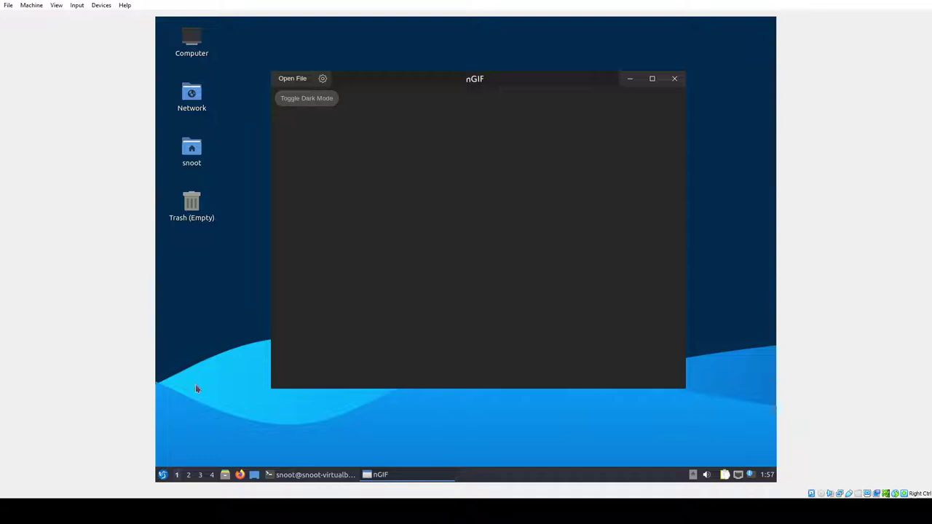
{"action": "left_click", "coordinate": [325, 80]}
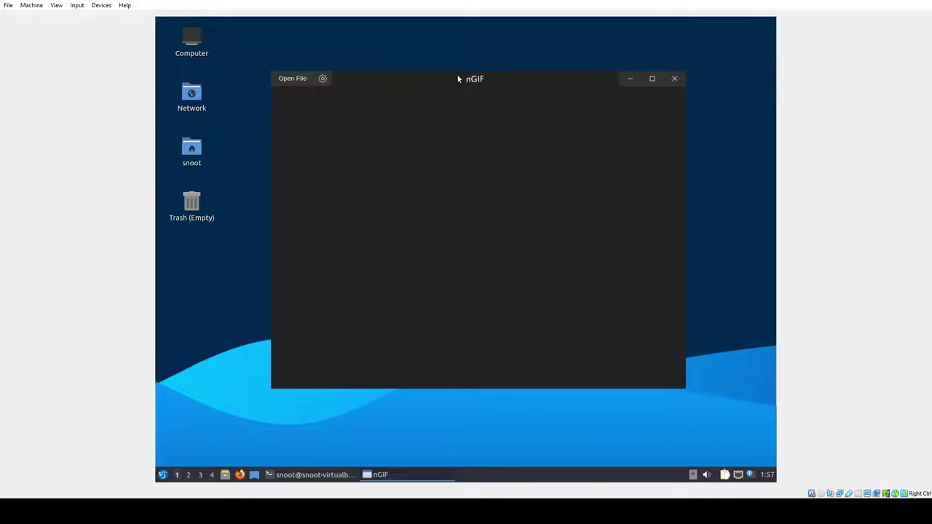
{"action": "left_click", "coordinate": [322, 79]}
{"action": "left_click", "coordinate": [315, 100]}
{"action": "left_click", "coordinate": [314, 100]}
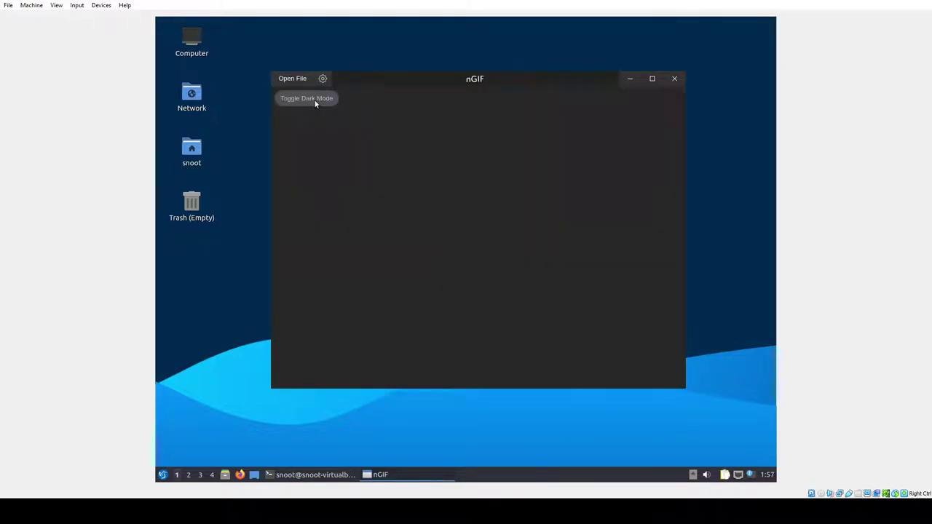
{"action": "double_click", "coordinate": [315, 100]}
{"action": "left_click", "coordinate": [323, 78]}
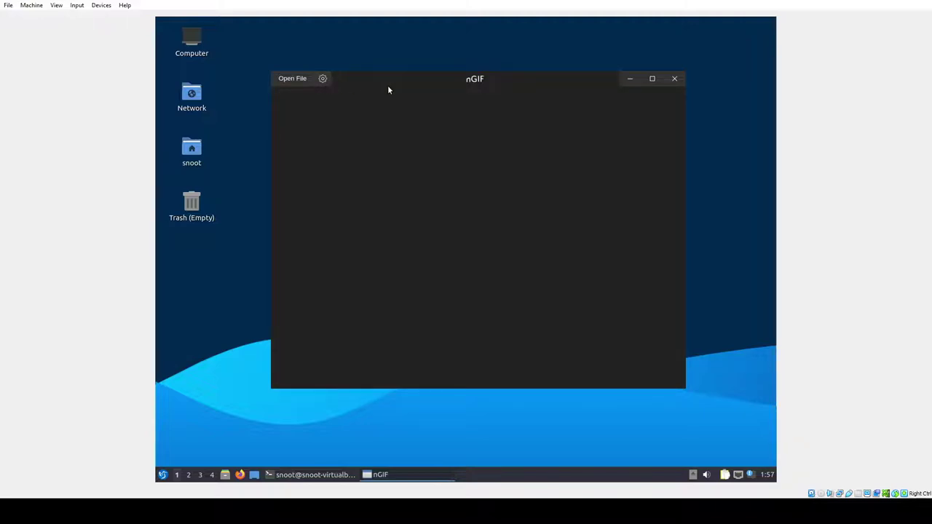
- Test the nGIF window by moving, maximizing, restoring, minimizing and bringing it back
{"action": "mouse_move", "coordinate": [429, 73]}
{"action": "left_mouse_down"}
{"action": "mouse_move", "coordinate": [383, 94]}
{"action": "mouse_move", "coordinate": [430, 75]}
{"action": "left_mouse_up"}
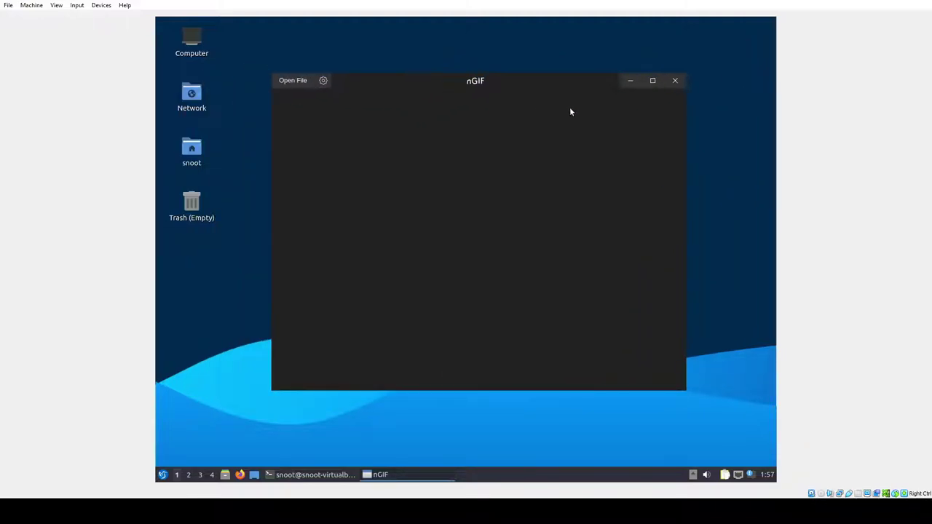
{"action": "left_click", "coordinate": [654, 80]}
{"action": "left_click", "coordinate": [743, 26]}
{"action": "left_click", "coordinate": [630, 80]}
{"action": "left_click", "coordinate": [368, 477]}
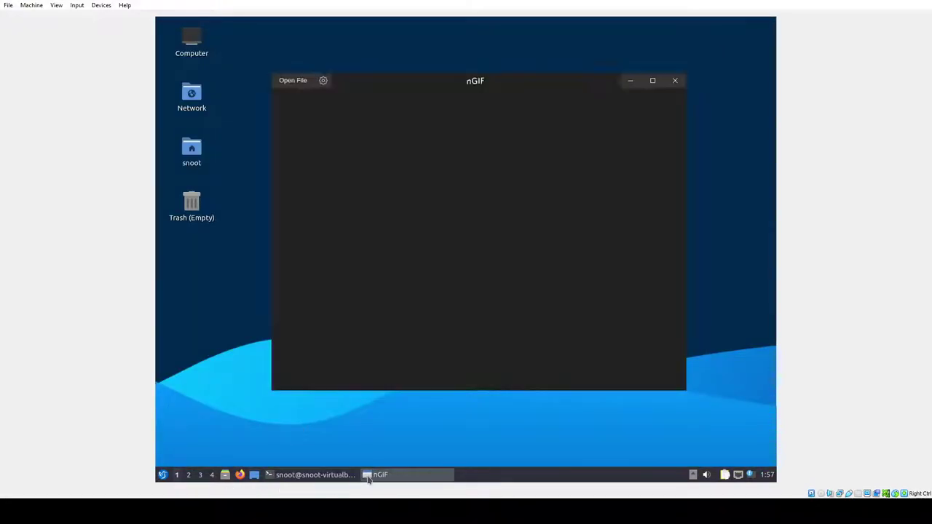
- Close nGIF and relaunch it by executing its desktop entry
{"action": "left_click", "coordinate": [675, 81]}
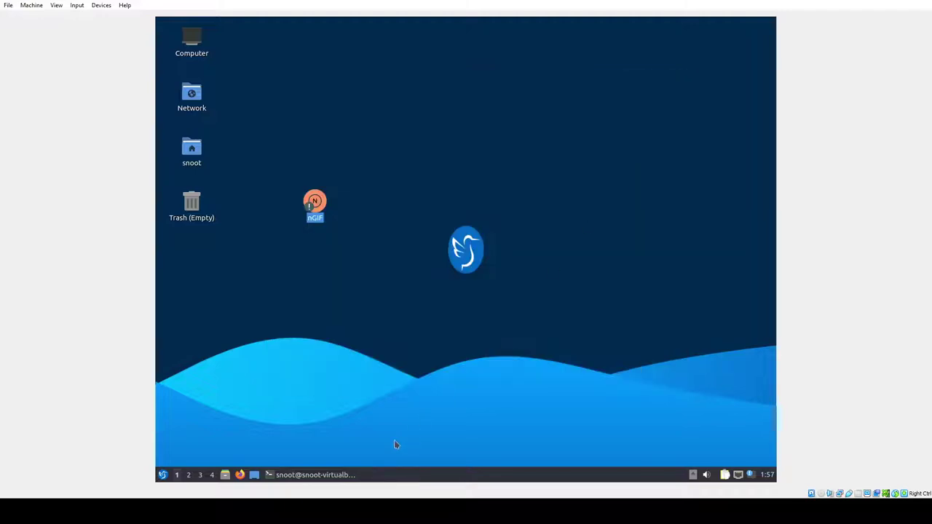
{"action": "double_click", "coordinate": [316, 211]}
{"action": "left_click", "coordinate": [398, 240]}
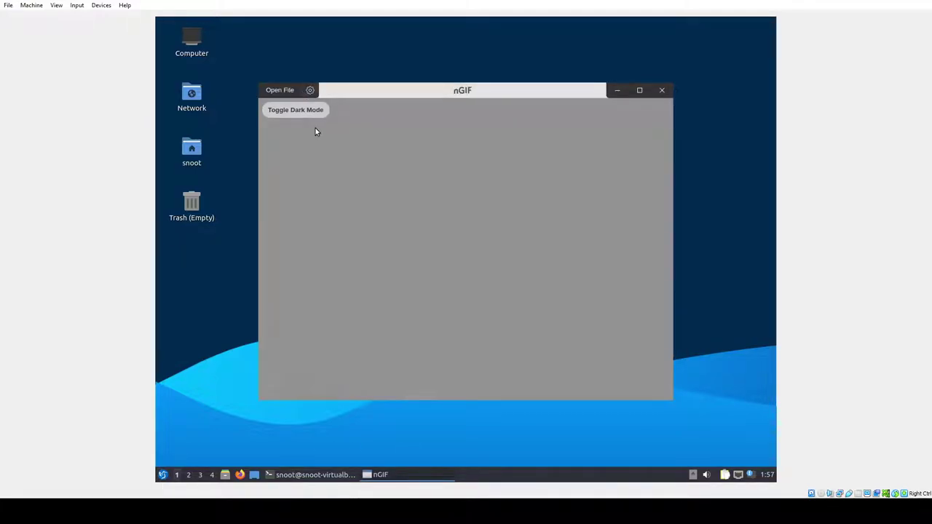
- Toggle dark mode in nGIF's settings and bring up its file chooser
{"action": "left_click", "coordinate": [306, 110]}
{"action": "left_click", "coordinate": [294, 92]}
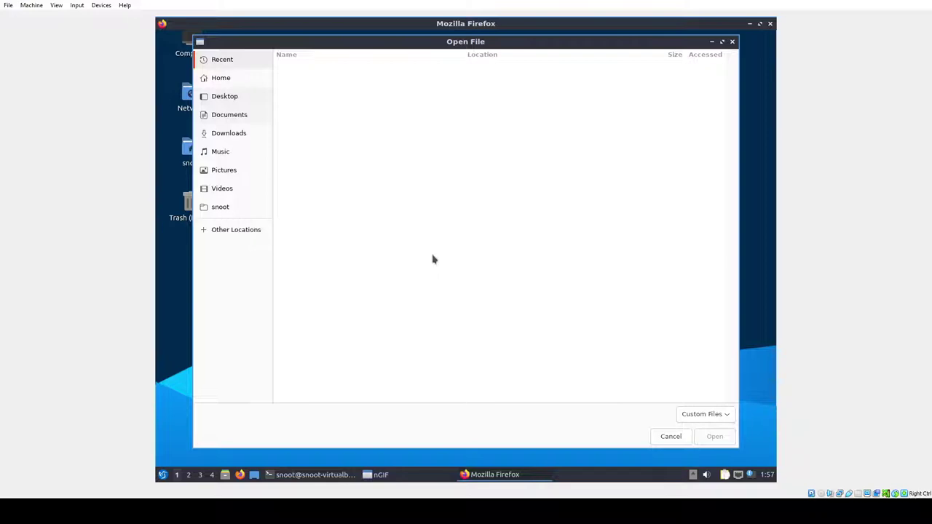
{"action": "key", "text": "Escape"}
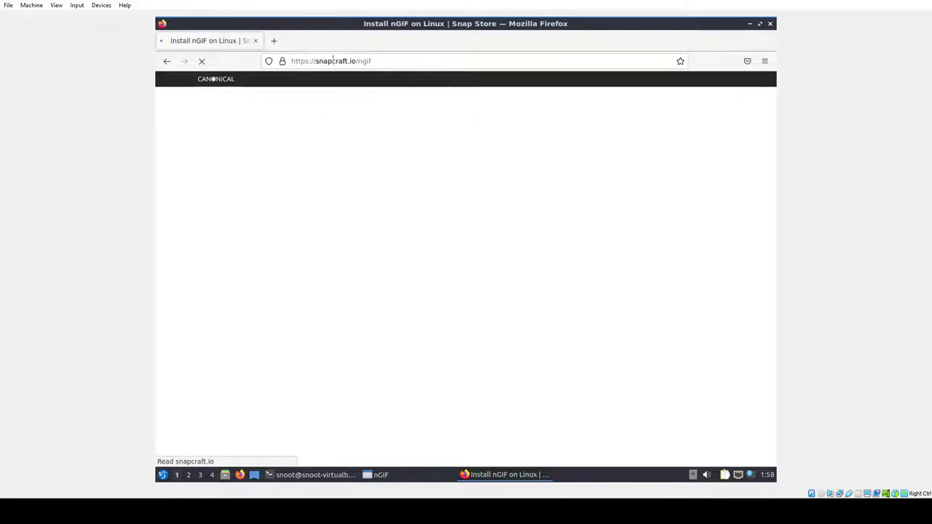
- Examine the nGIF page on snapcraft.io, including its screenshots, description and details
{"action": "scroll", "coordinate": [562, 258], "scroll_direction": "down", "scroll_amount": 3}
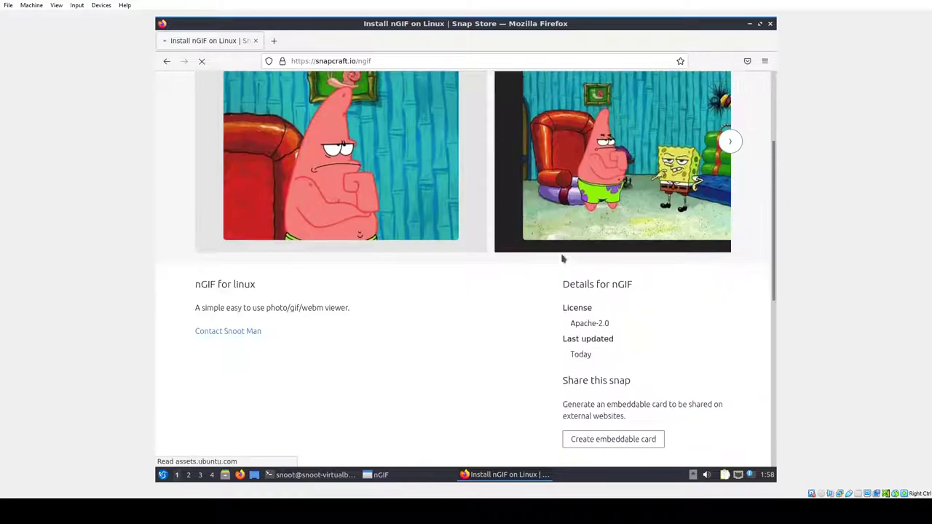
{"action": "scroll", "coordinate": [529, 273], "scroll_direction": "down", "scroll_amount": 3}
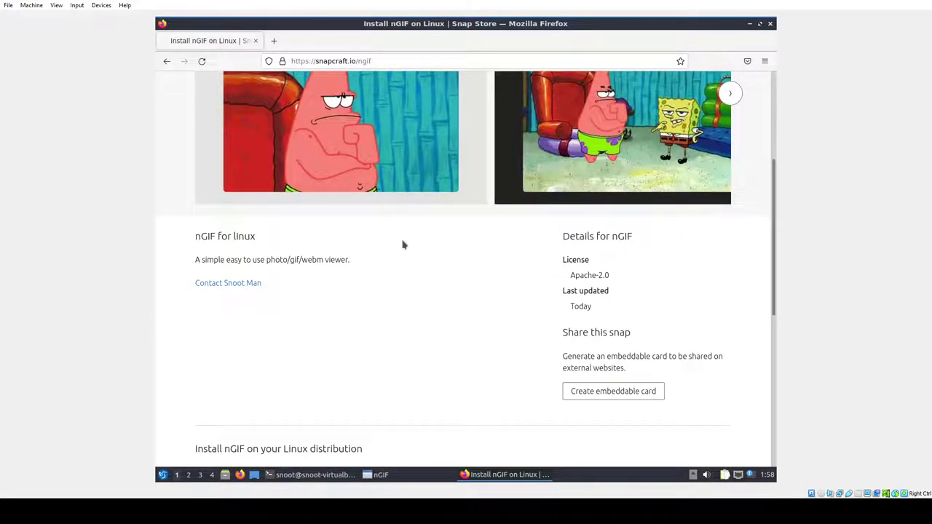
{"action": "scroll", "coordinate": [402, 246], "scroll_direction": "up", "scroll_amount": 3}
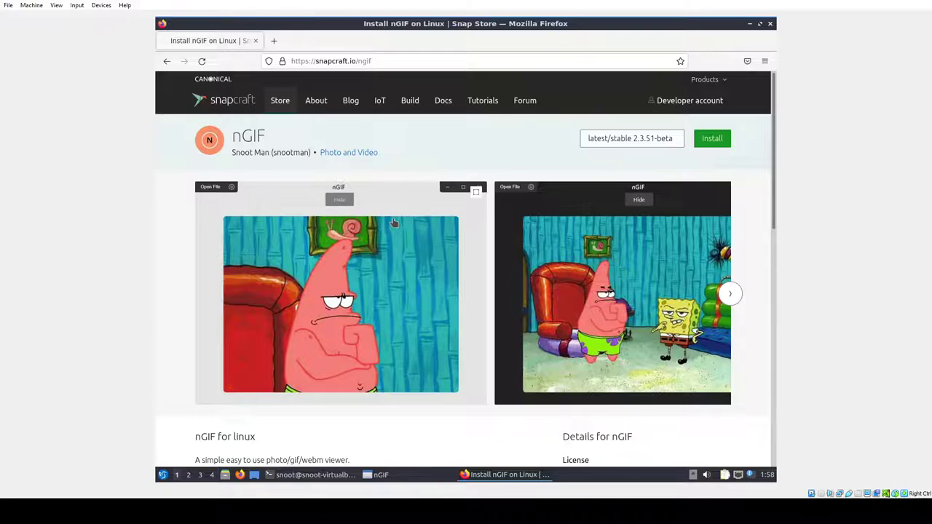
{"action": "scroll", "coordinate": [394, 222], "scroll_direction": "down", "scroll_amount": 1}
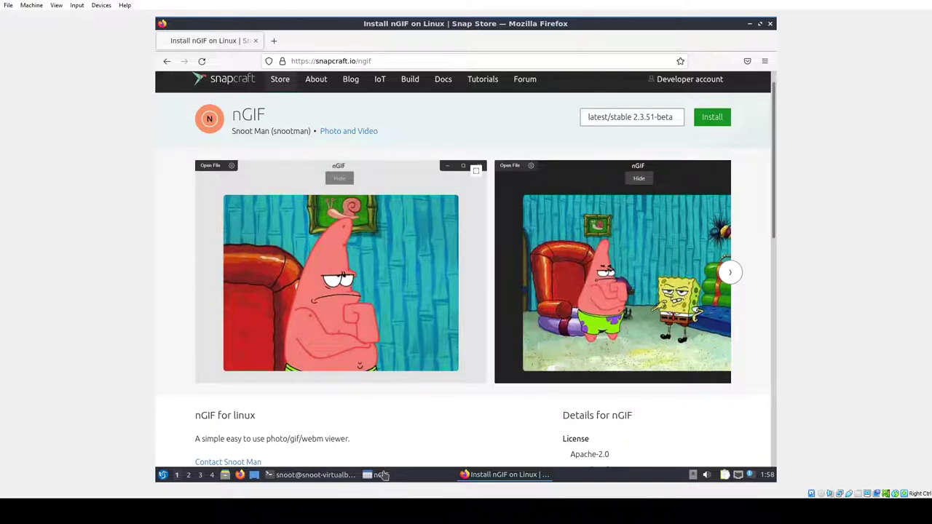
{"action": "scroll", "coordinate": [382, 465], "scroll_direction": "down", "scroll_amount": 1}
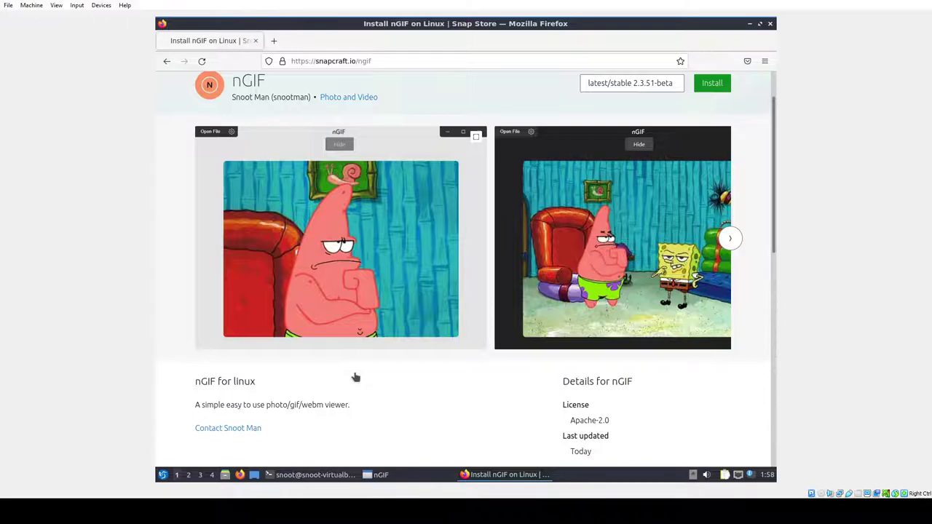
{"action": "triple_click", "coordinate": [355, 362]}
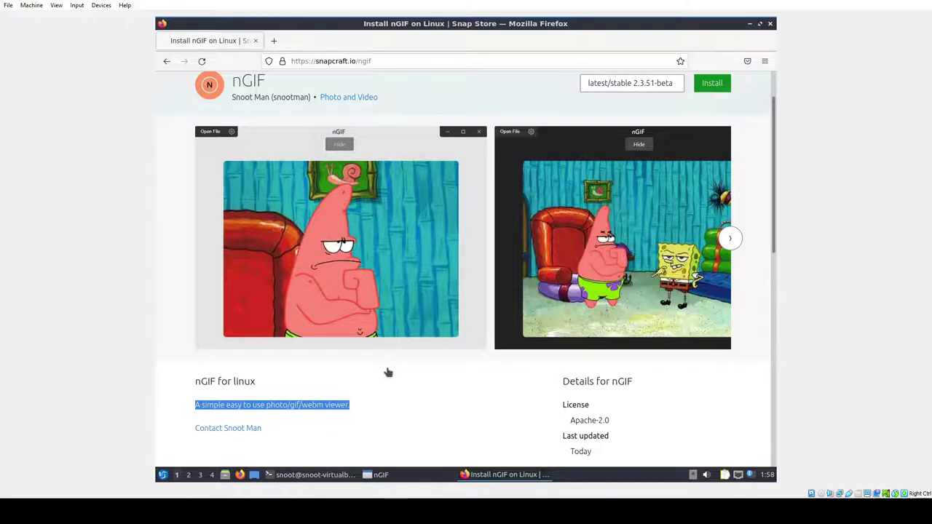
- Check nGIF's file chooser, return to Firefox and load tenor.com
{"action": "left_click", "coordinate": [405, 477]}
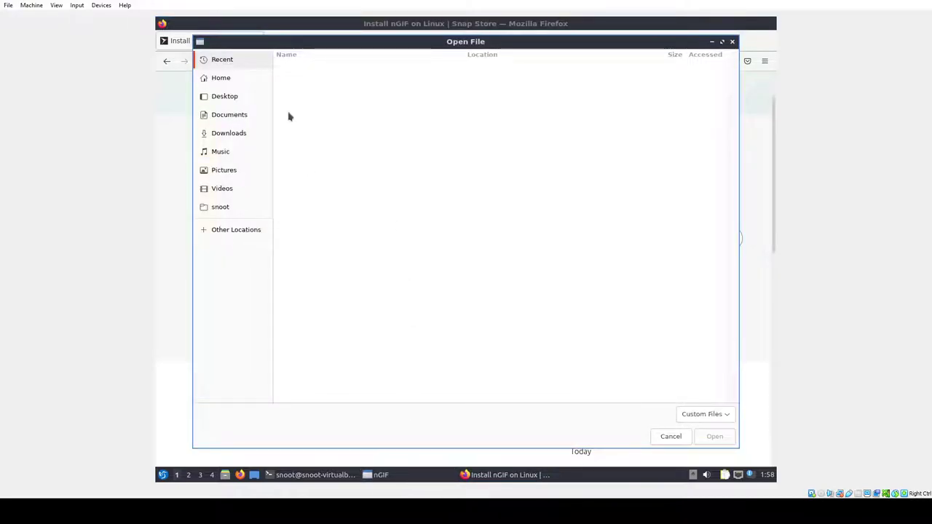
{"action": "left_click", "coordinate": [318, 30]}
{"action": "left_click", "coordinate": [301, 60]}
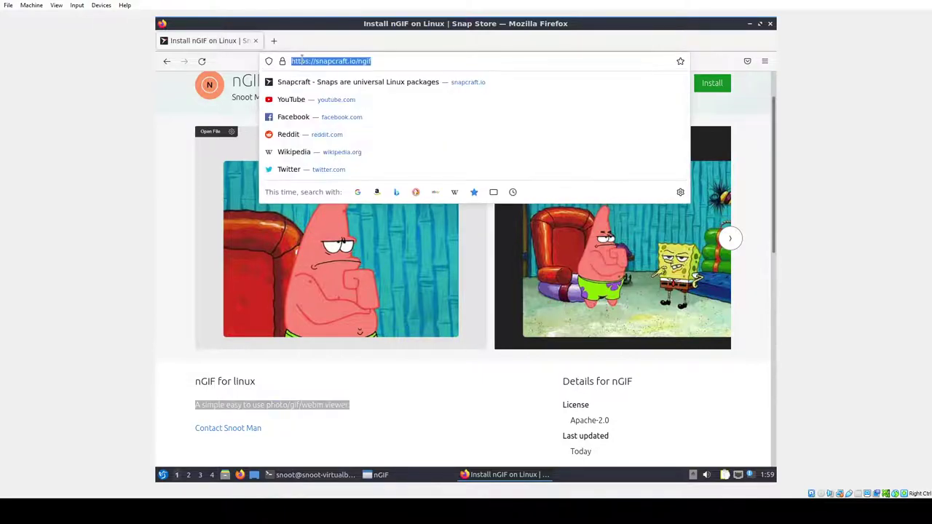
{"action": "type", "text": "tenor"}
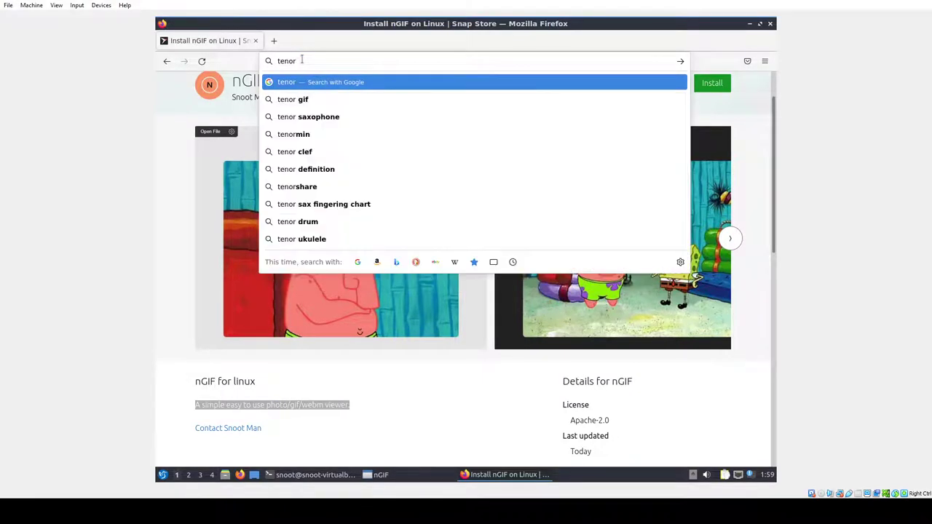
{"action": "type", "text": ".com"}
{"action": "key", "text": "Return"}
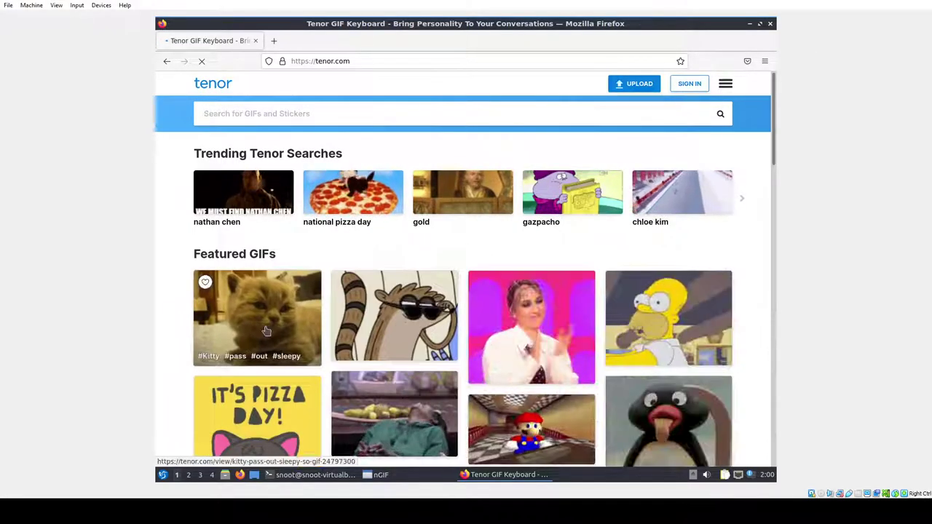
- Open the featured sleepy kitty GIF on Tenor and save its image as kitty-pass.gif in Downloads
{"action": "left_click", "coordinate": [292, 354]}
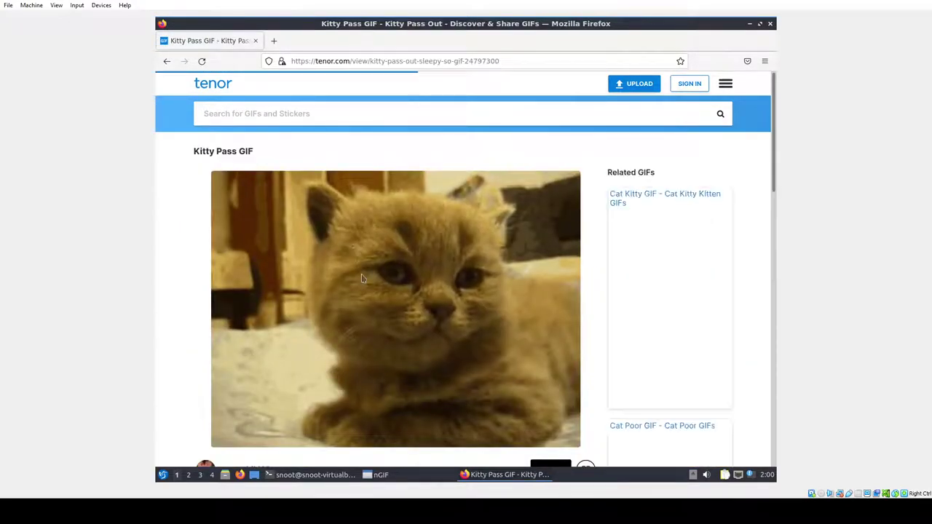
{"action": "right_click", "coordinate": [378, 277]}
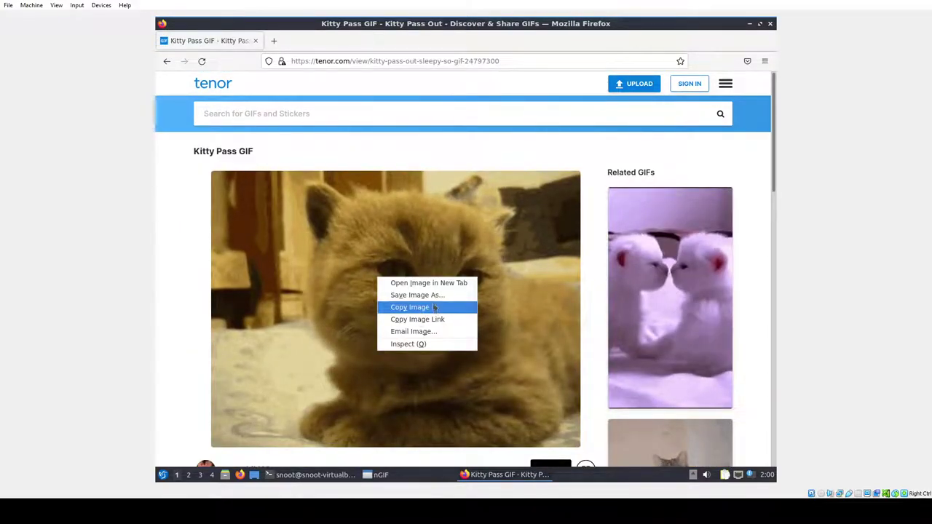
{"action": "left_click", "coordinate": [432, 295]}
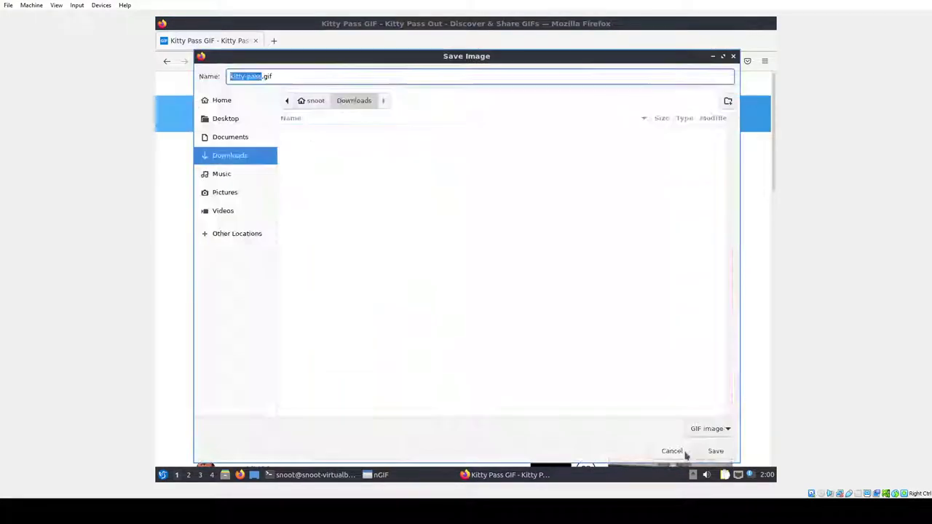
{"action": "left_click", "coordinate": [713, 450]}
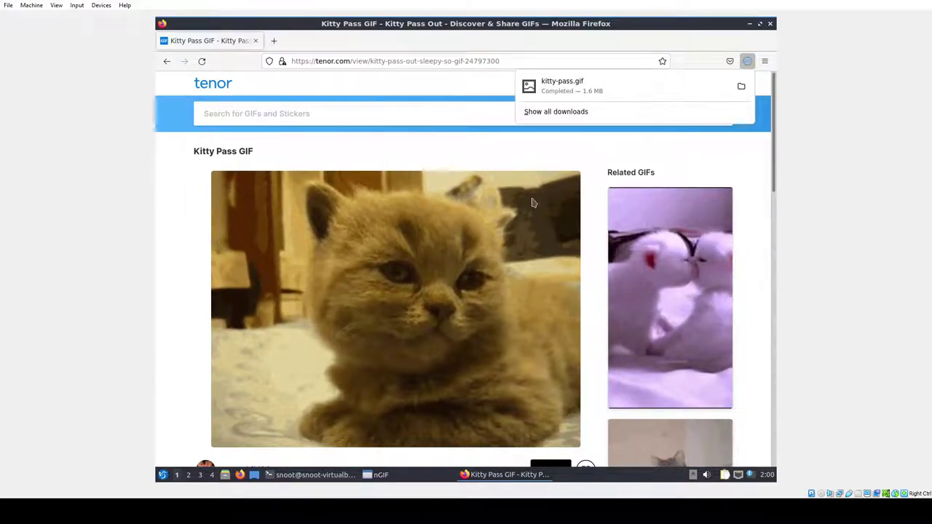
{"action": "left_click", "coordinate": [320, 198]}
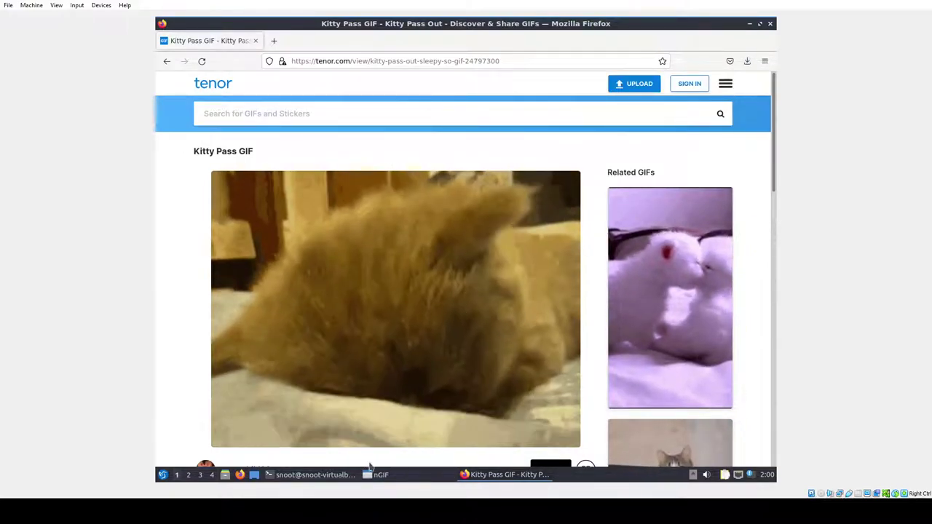
- Switch to nGIF's file chooser and open kitty-pass.gif from the Downloads folder
{"action": "left_click", "coordinate": [378, 475]}
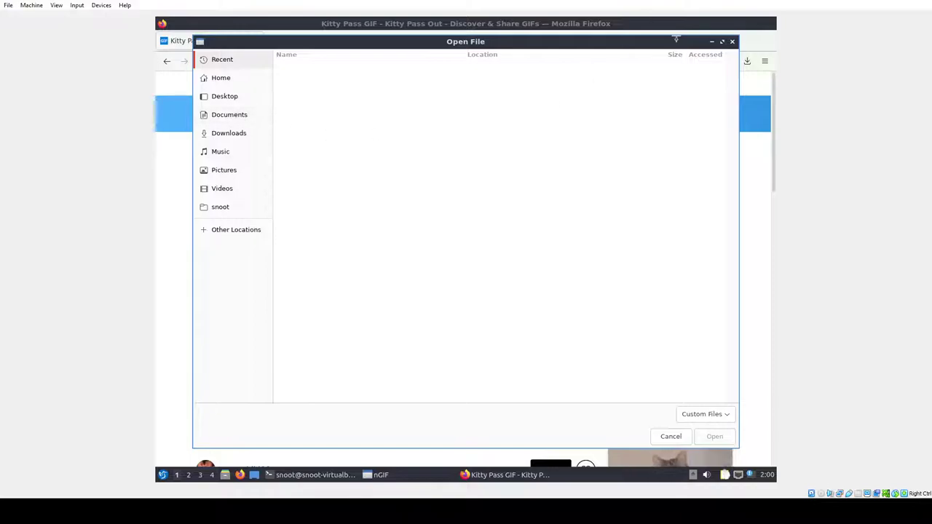
{"action": "left_click", "coordinate": [747, 62]}
{"action": "left_click", "coordinate": [410, 479]}
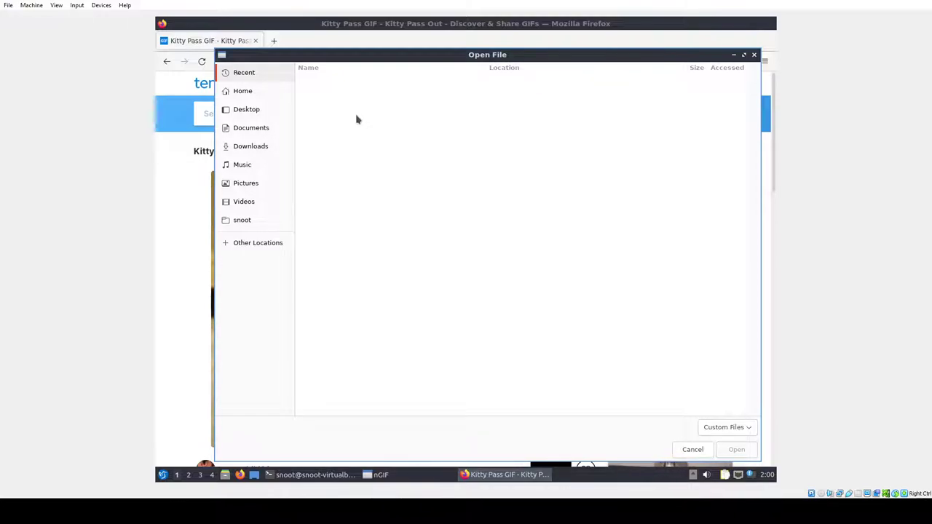
{"action": "left_click", "coordinate": [250, 146]}
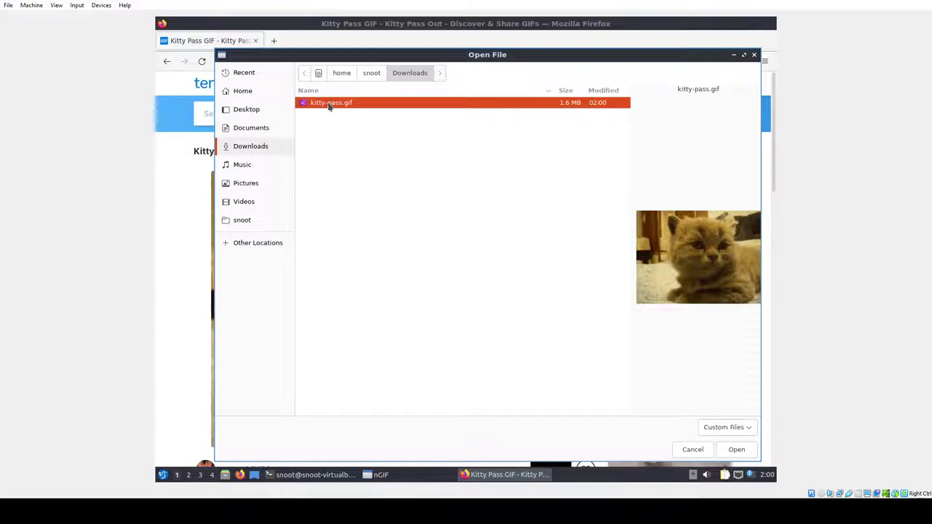
{"action": "double_click", "coordinate": [328, 104]}
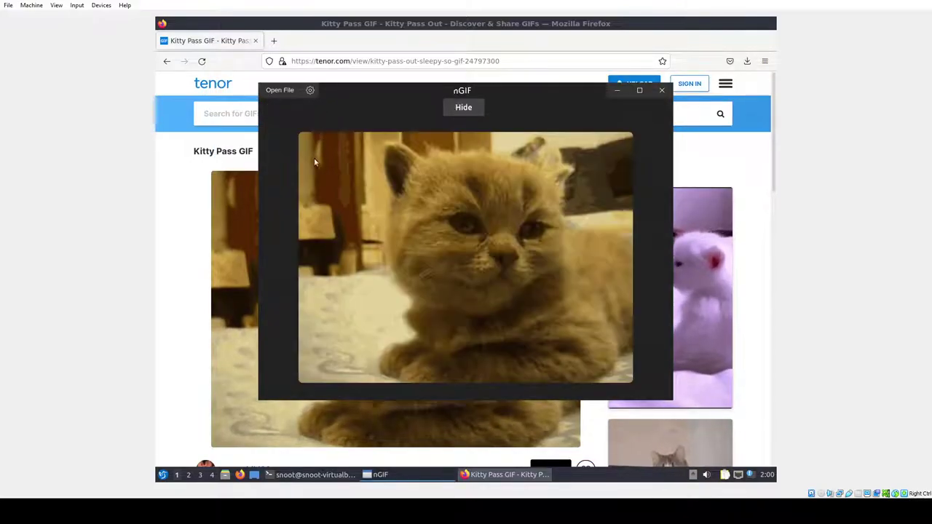
- Hide and show the kitty GIF in nGIF twice, and maximize and restore the window
{"action": "left_click", "coordinate": [468, 110]}
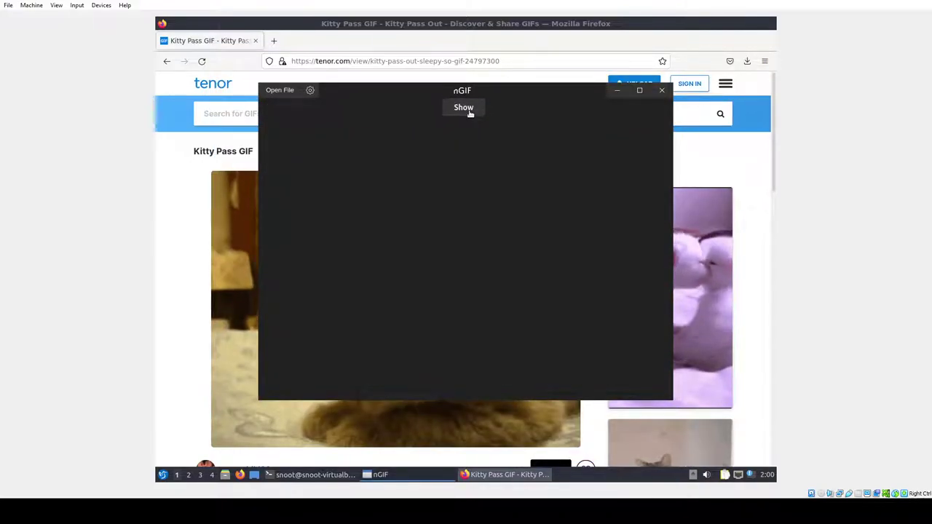
{"action": "left_click", "coordinate": [470, 110]}
{"action": "left_click", "coordinate": [469, 110]}
{"action": "left_click", "coordinate": [470, 110]}
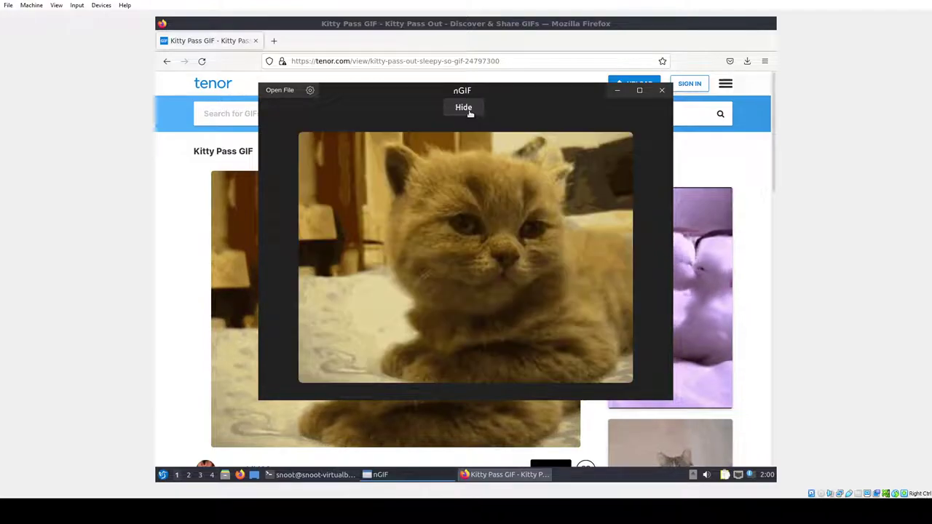
{"action": "double_click", "coordinate": [518, 106]}
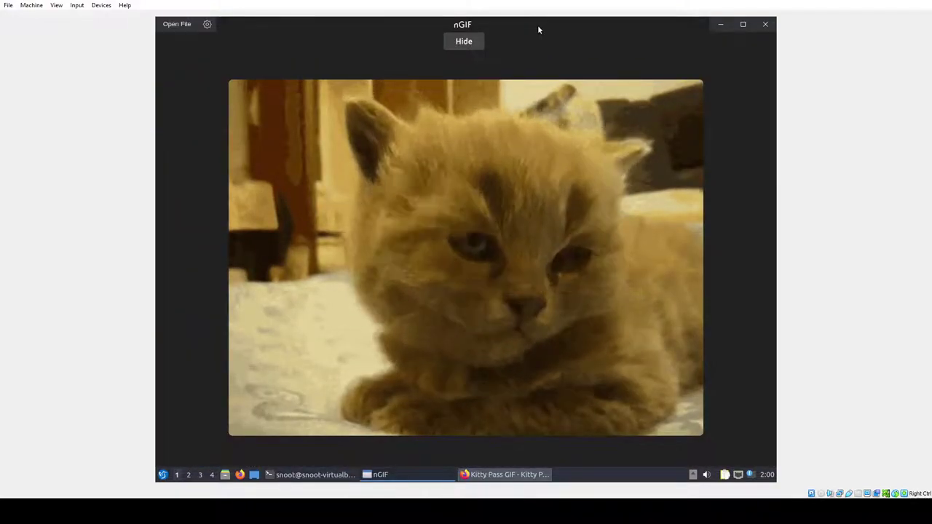
{"action": "double_click", "coordinate": [538, 29]}
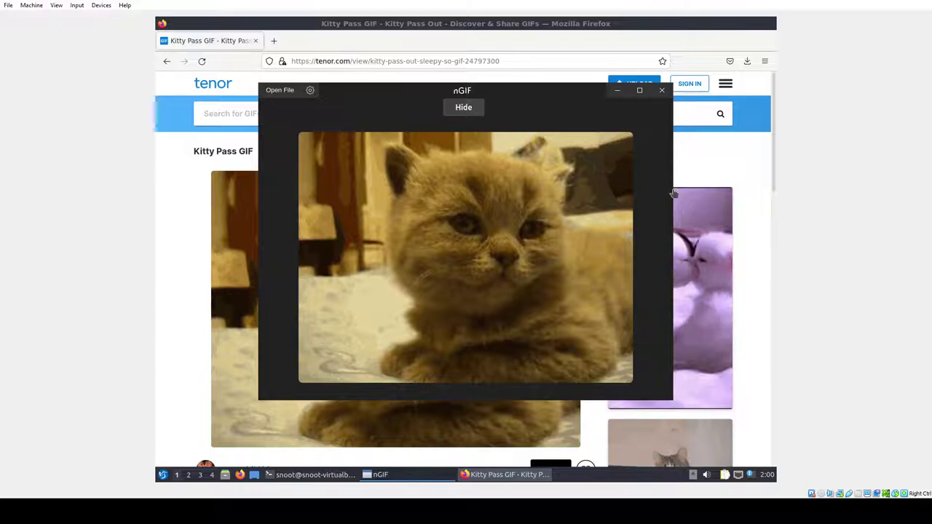
- Bring nGIF back to the front, enlarge its window in width and height, and reposition it over Firefox
{"action": "left_click", "coordinate": [674, 193]}
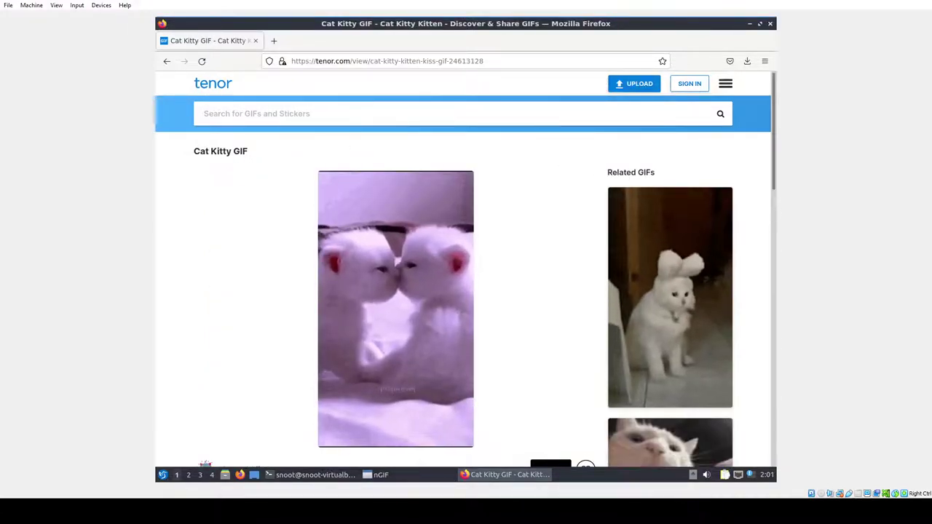
{"action": "left_click", "coordinate": [379, 474]}
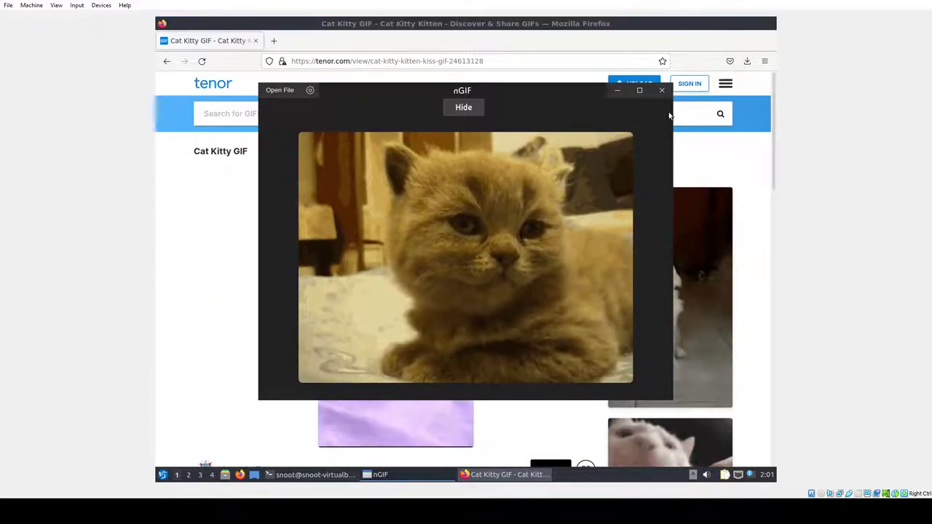
{"action": "left_click_drag", "start_coordinate": [671, 116], "coordinate": [713, 131]}
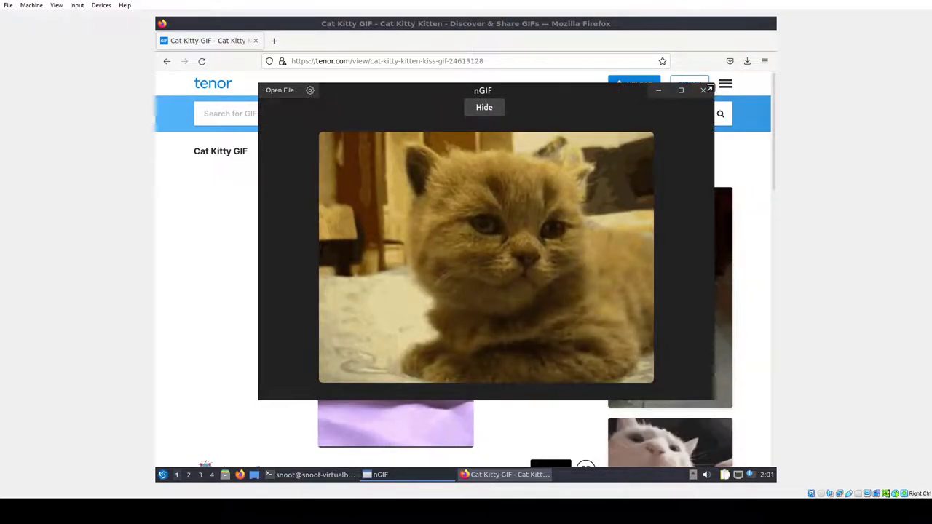
{"action": "left_click_drag", "start_coordinate": [710, 88], "coordinate": [740, 26]}
{"action": "left_click_drag", "start_coordinate": [548, 40], "coordinate": [494, 48]}
- Bring up nGIF's file chooser again and reopen kitty-pass.gif from Downloads
{"action": "left_click", "coordinate": [230, 43]}
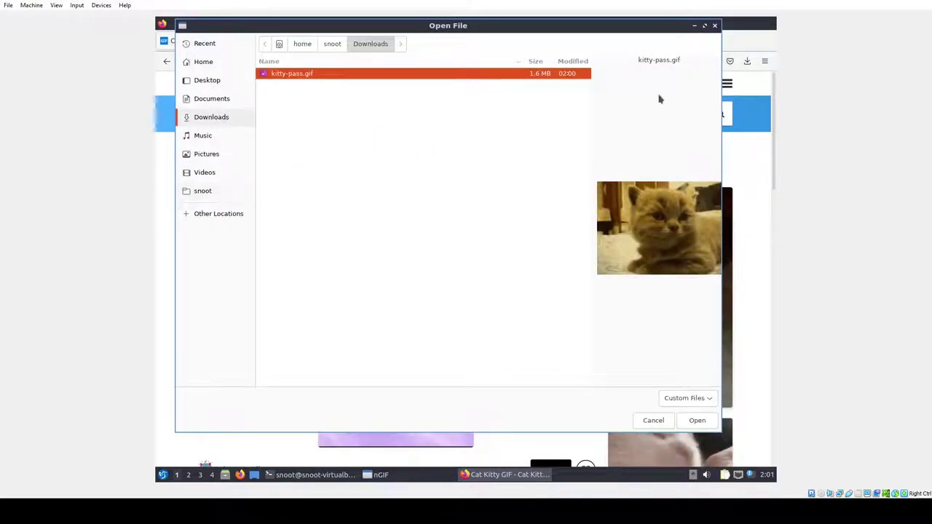
{"action": "left_click_drag", "start_coordinate": [551, 34], "coordinate": [576, 71]}
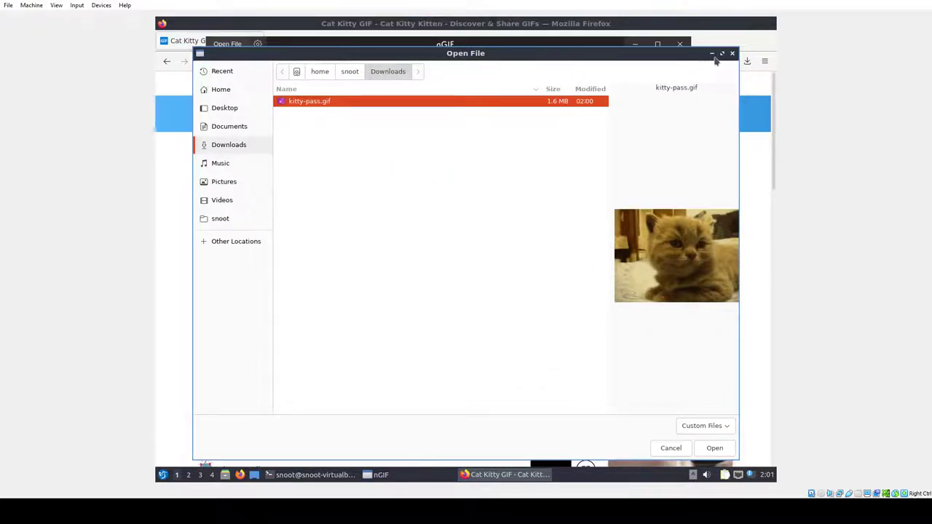
{"action": "key", "text": "Return"}
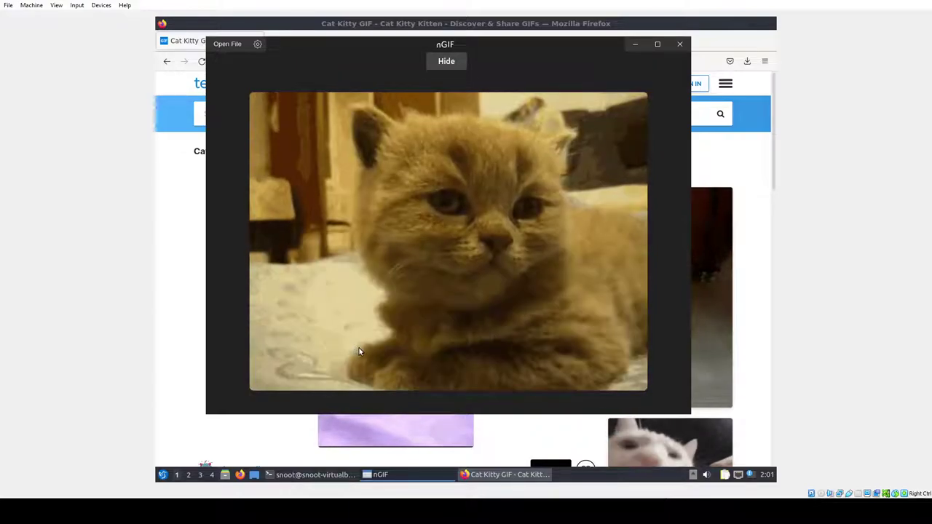
- Open the Downloads folder in the file manager and drop kitty-pass.gif from it into the nGIF window
{"action": "key", "text": "super+e"}
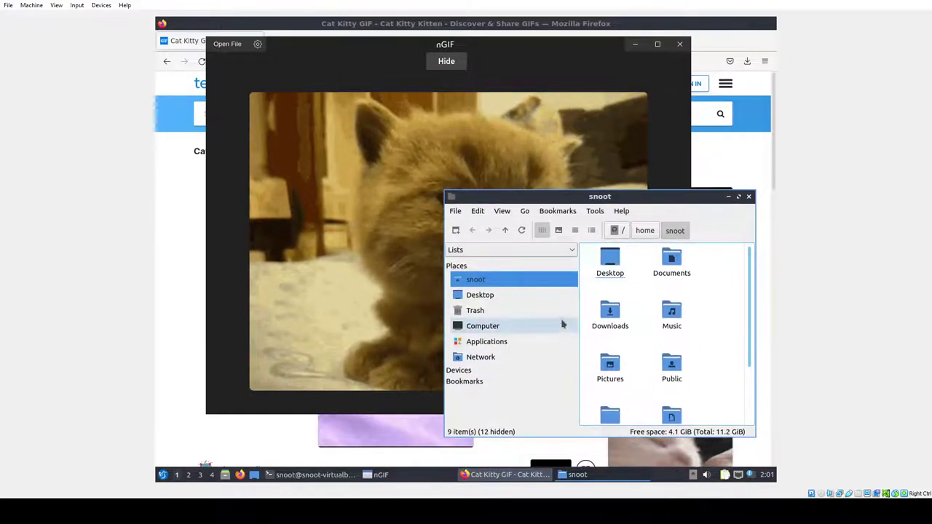
{"action": "double_click", "coordinate": [605, 316]}
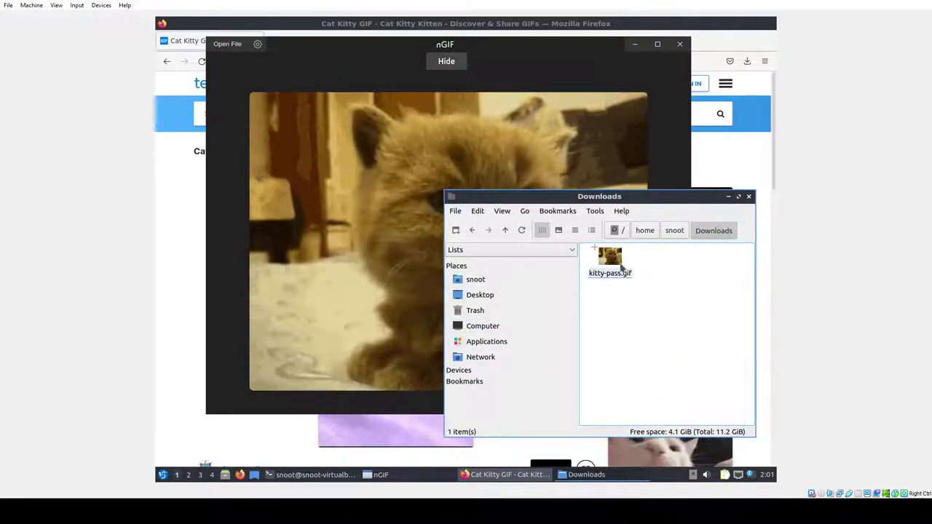
{"action": "left_click_drag", "start_coordinate": [621, 268], "coordinate": [510, 69]}
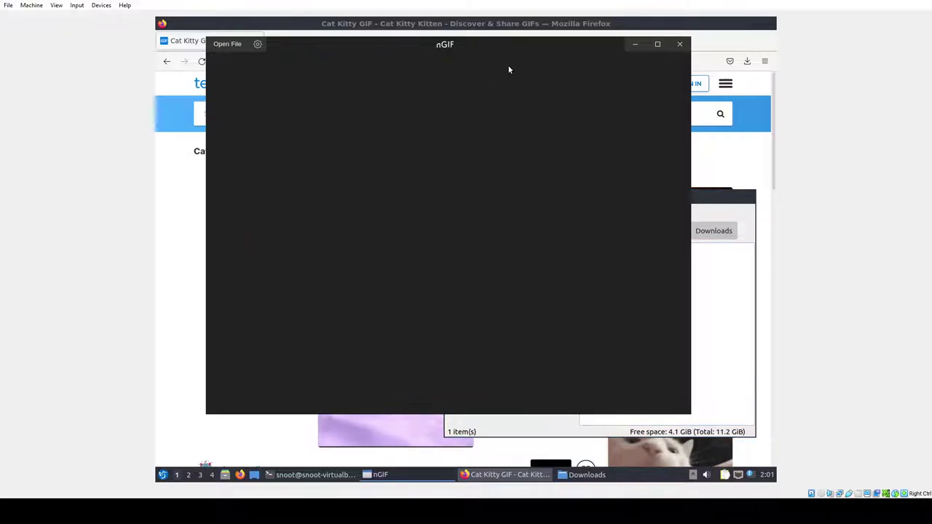
{"action": "left_click", "coordinate": [583, 474]}
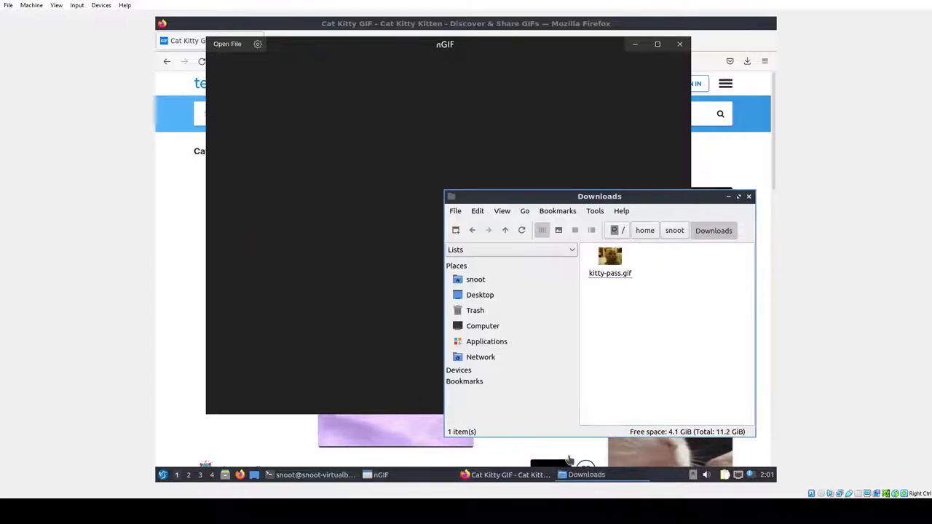
{"action": "left_click_drag", "start_coordinate": [610, 262], "coordinate": [413, 178]}
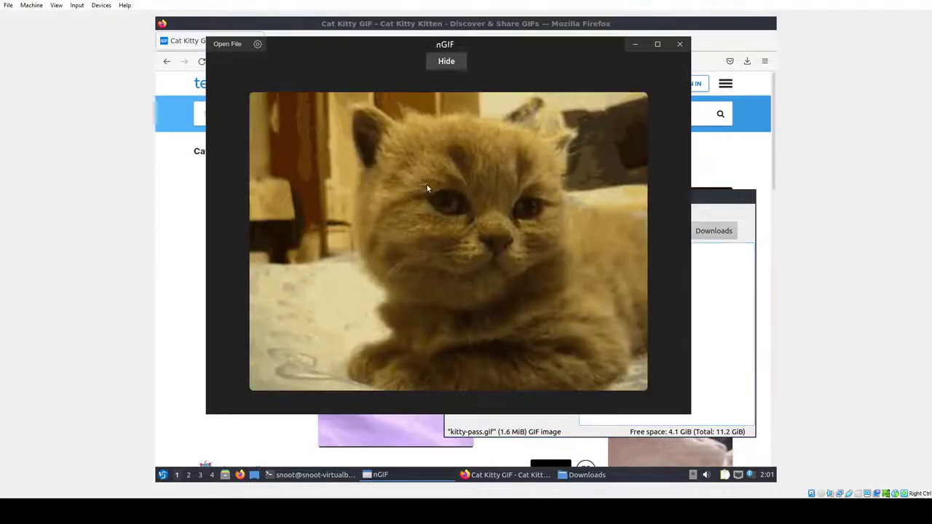
- Toggle the dropped GIF hidden and shown again, and reposition the nGIF window
{"action": "left_click", "coordinate": [453, 63]}
{"action": "left_click", "coordinate": [456, 64]}
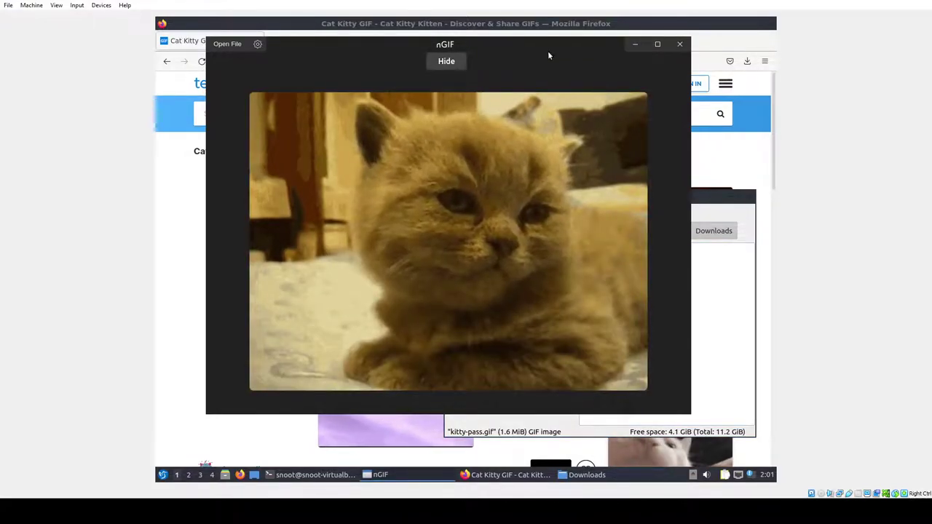
{"action": "left_click_drag", "start_coordinate": [548, 50], "coordinate": [421, 56]}
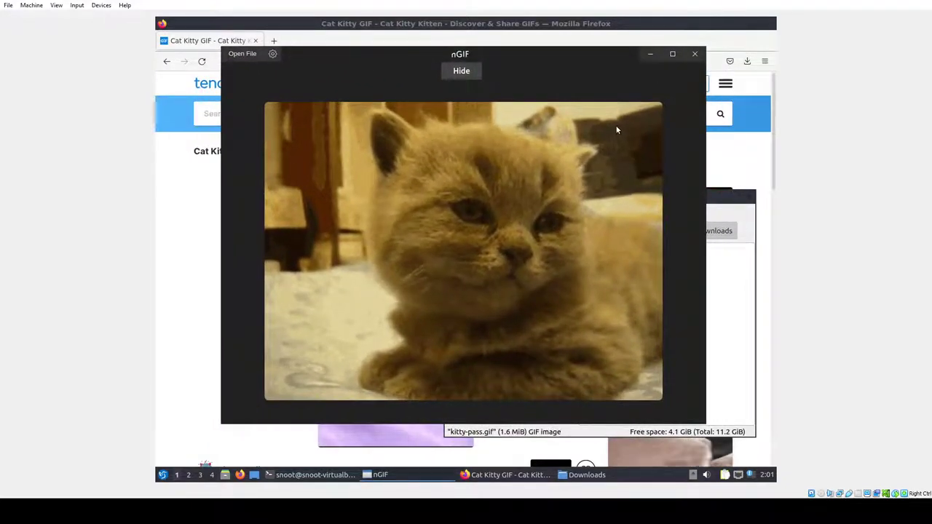